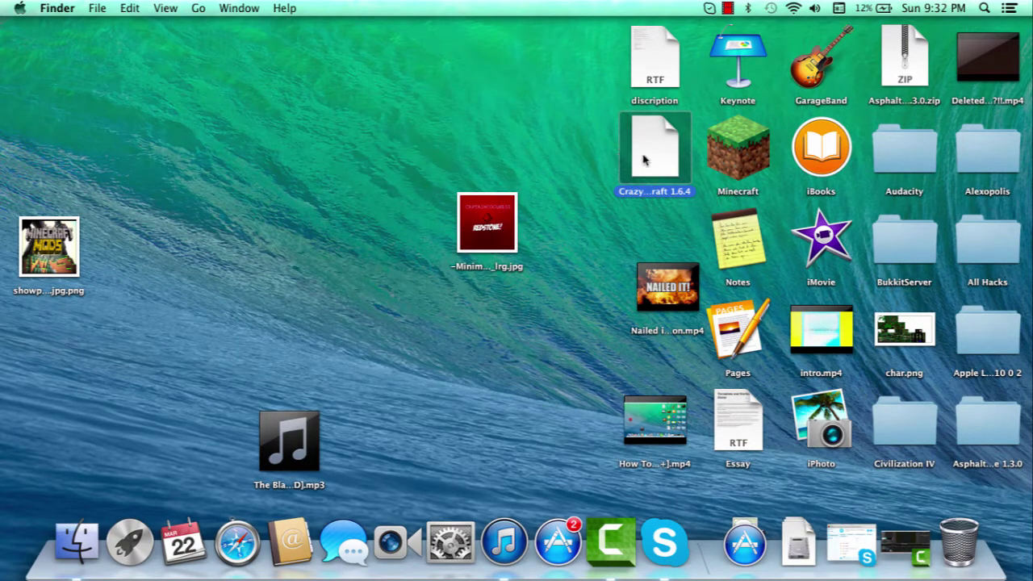
# Step: Open files.minecraftforge.net in Safari from the autocompleted address 'fi'
pyautogui.click(510, 96)
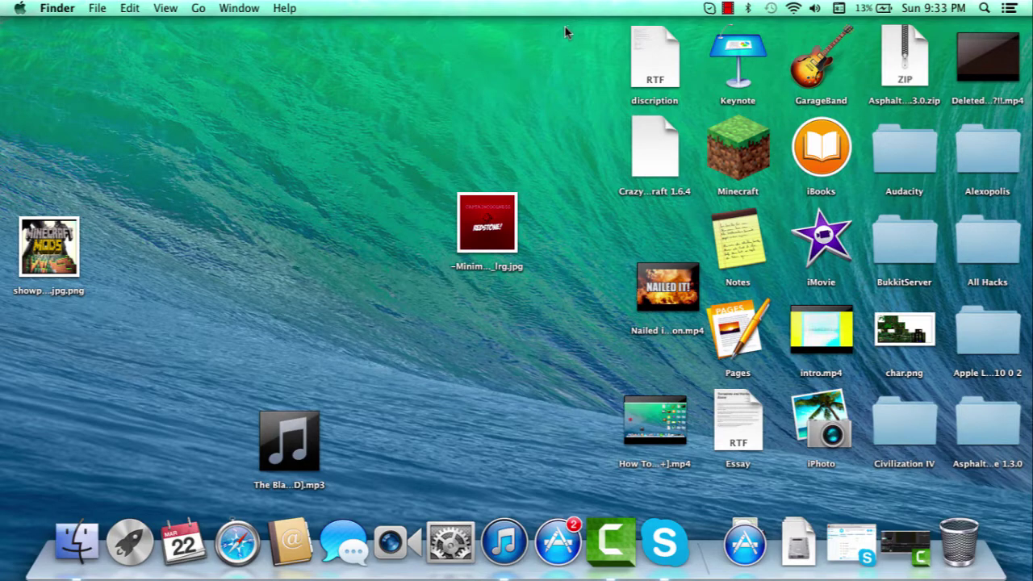
pyautogui.click(237, 539)
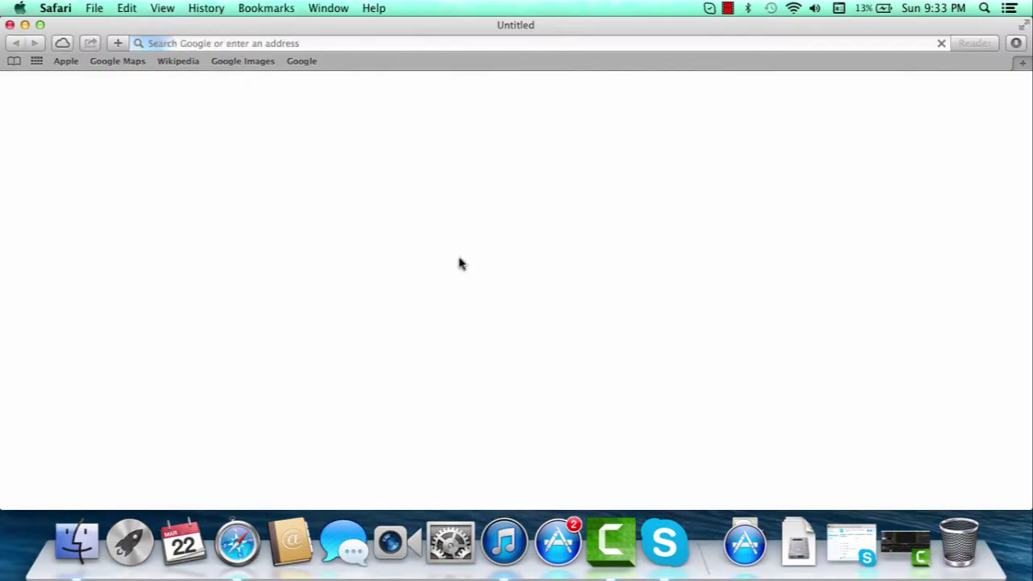
pyautogui.click(551, 42)
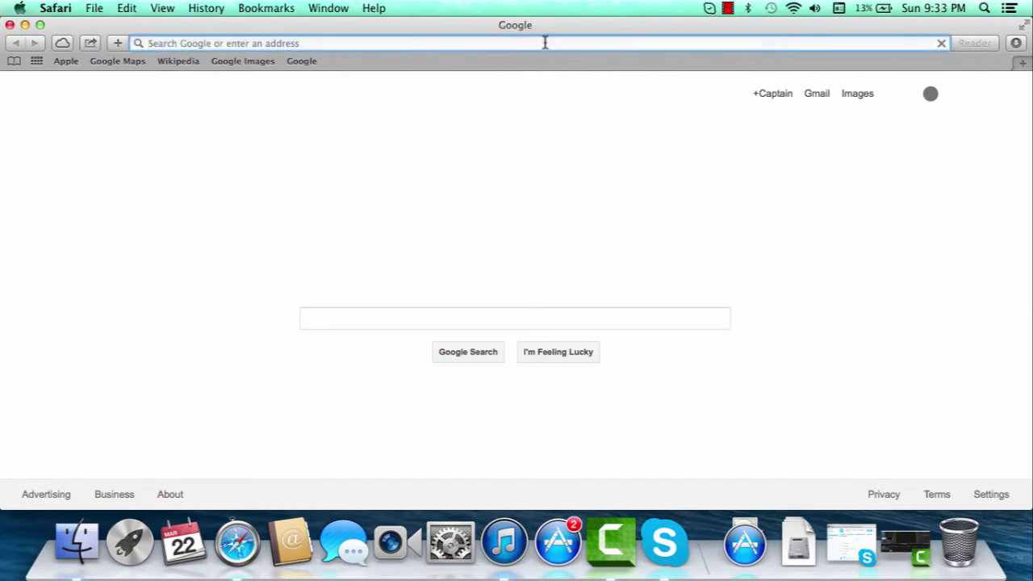
pyautogui.write('fil')
pyautogui.press('Return')
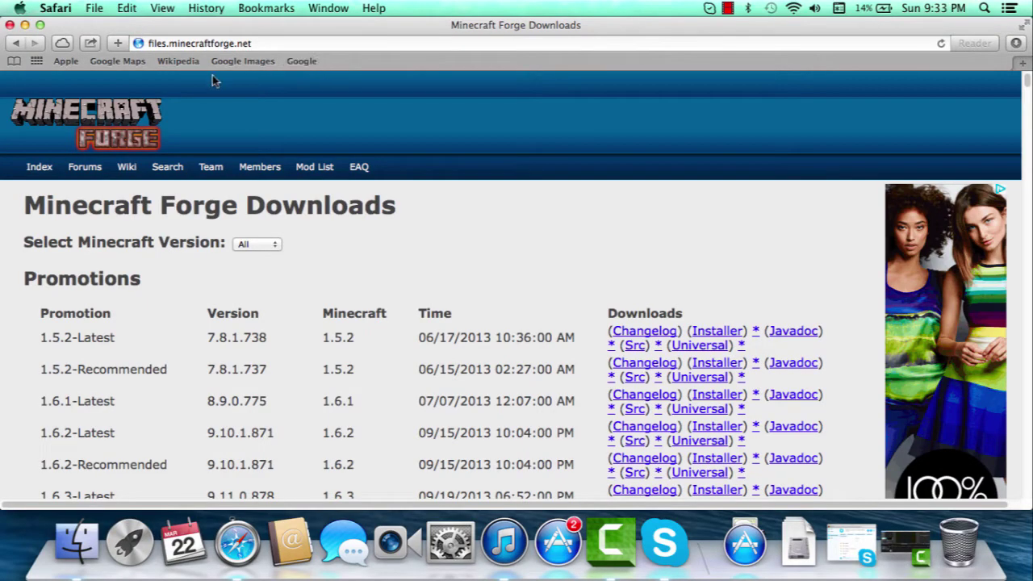
# Step: Scroll the promotions table and check the Minecraft version list, leaving it on All
pyautogui.scroll(-2, 96, 246)
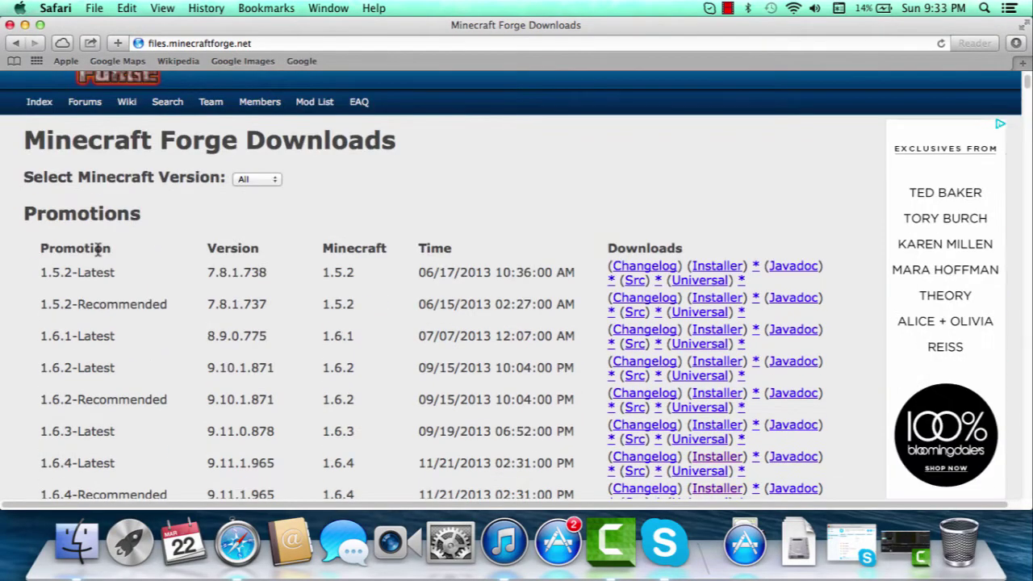
pyautogui.scroll(-15, 97, 250)
pyautogui.scroll(15, 104, 238)
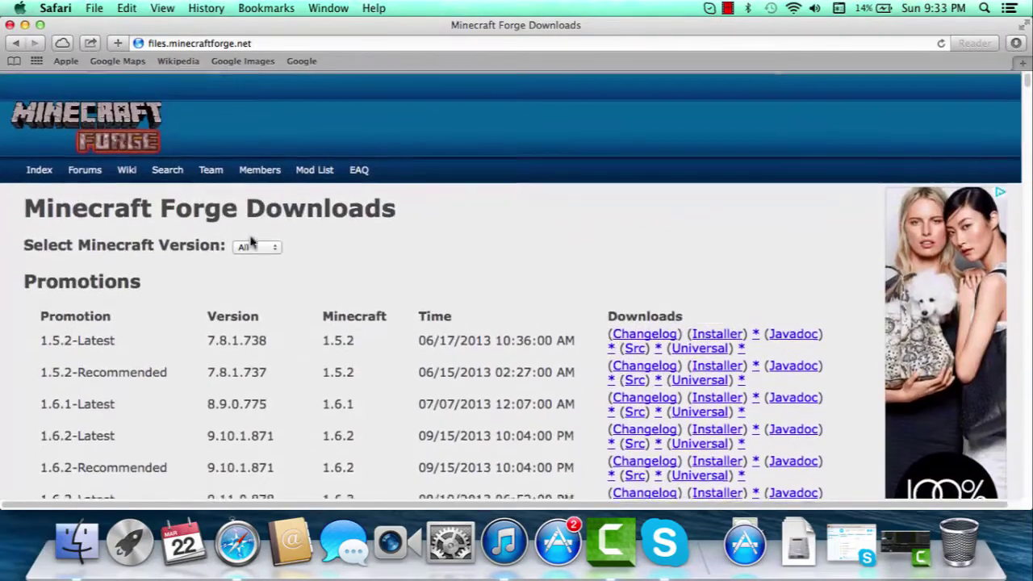
pyautogui.click(271, 246)
pyautogui.click(270, 245)
pyautogui.click(269, 245)
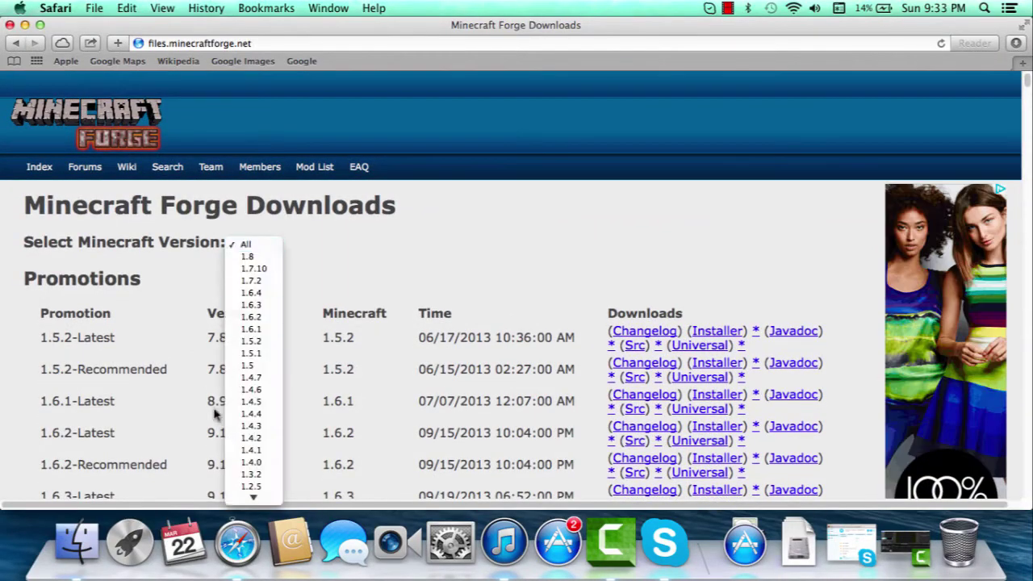
pyautogui.click(416, 241)
# Step: Scroll through the Forge versions again and reopen the Minecraft version list
pyautogui.scroll(-20, 416, 242)
pyautogui.scroll(18, 415, 242)
pyautogui.scroll(10, 417, 242)
pyautogui.click(260, 244)
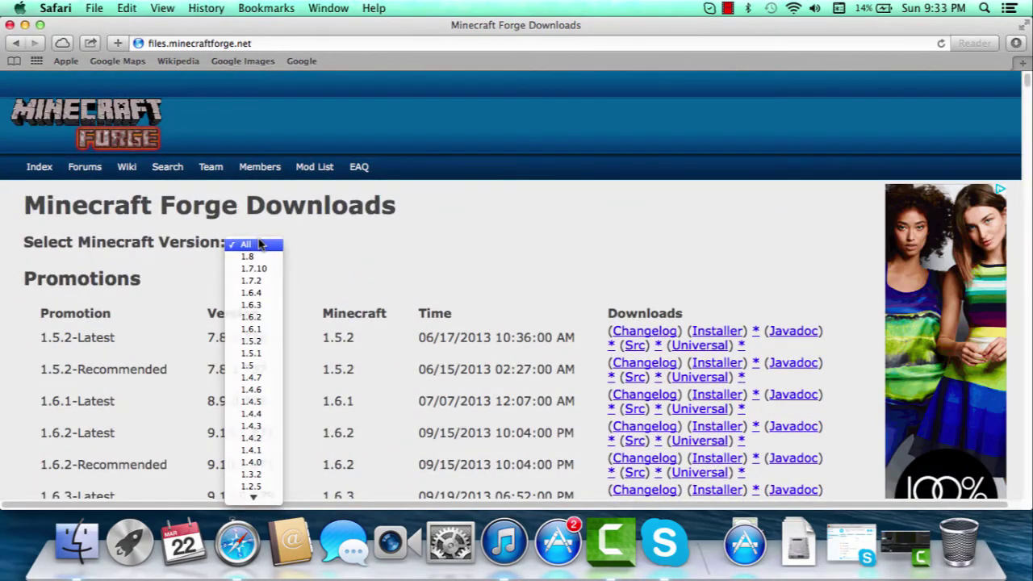
pyautogui.click(397, 242)
pyautogui.scroll(-20, 397, 242)
pyautogui.scroll(15, 400, 243)
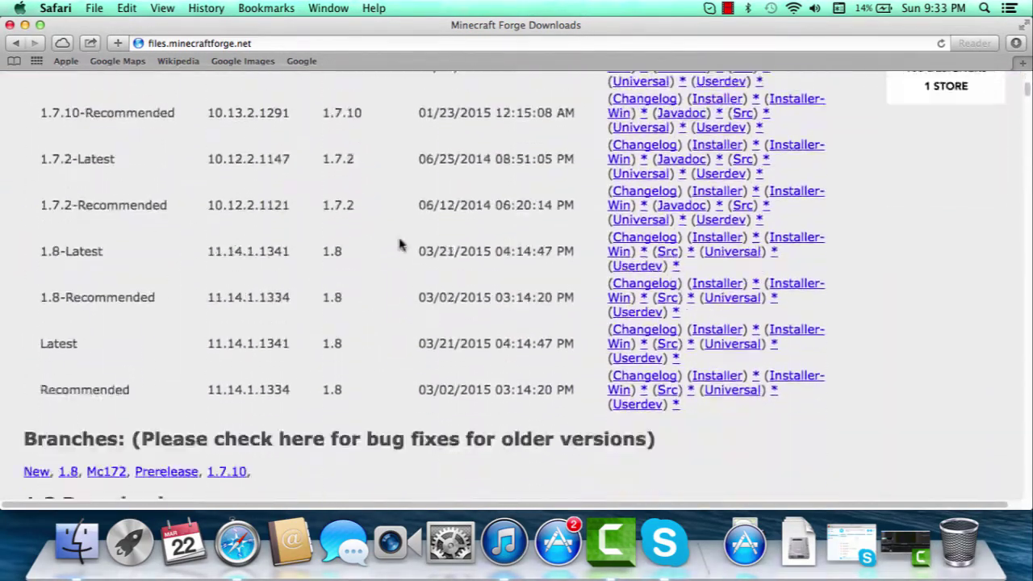
pyautogui.scroll(10, 399, 244)
pyautogui.scroll(-20, 237, 247)
pyautogui.scroll(20, 238, 246)
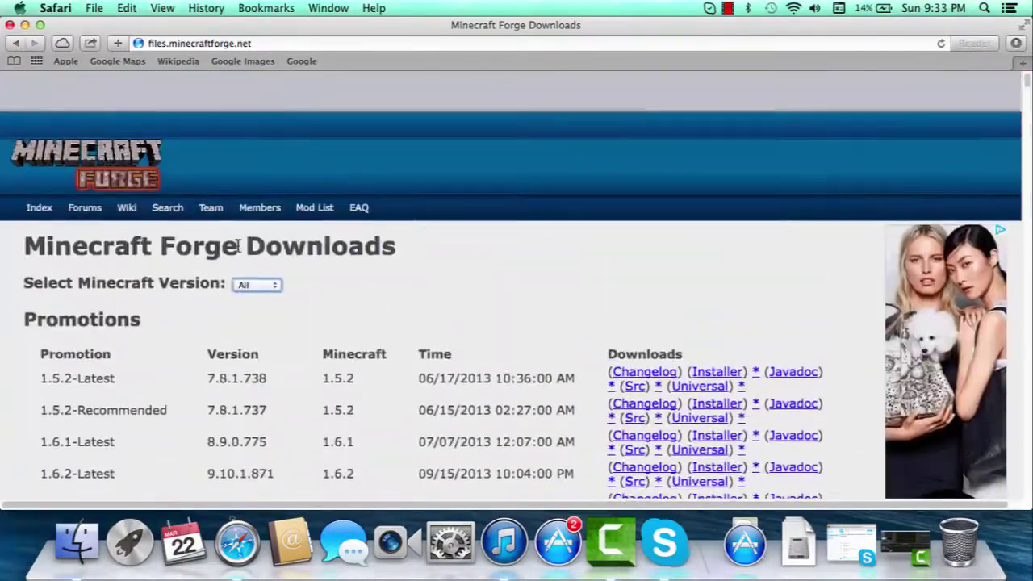
pyautogui.scroll(-2, 242, 246)
pyautogui.click(260, 244)
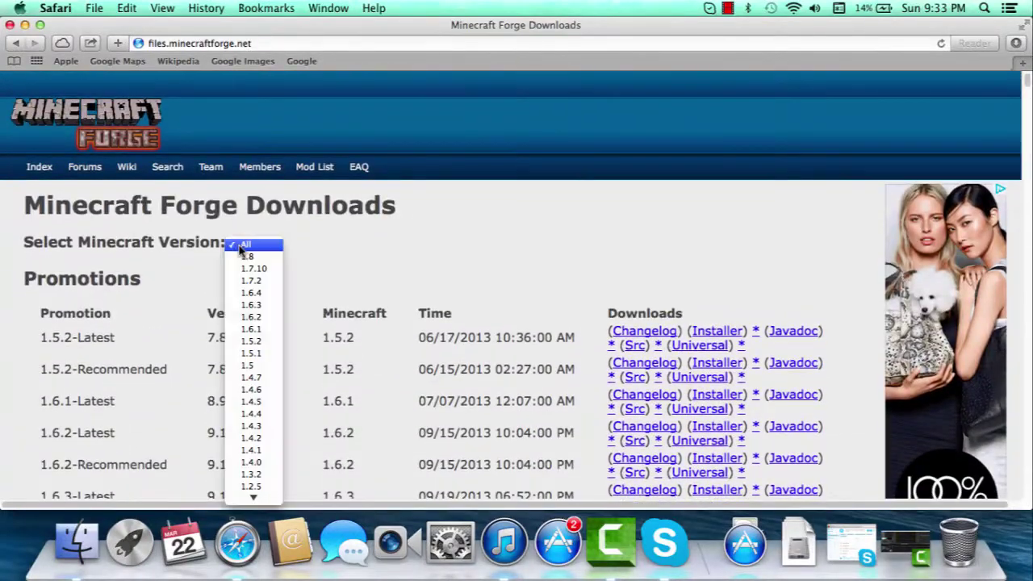
# Step: Filter to Minecraft 1.6.4, try the 1.6.4-Latest Installer link, and go back after the error
pyautogui.click(270, 297)
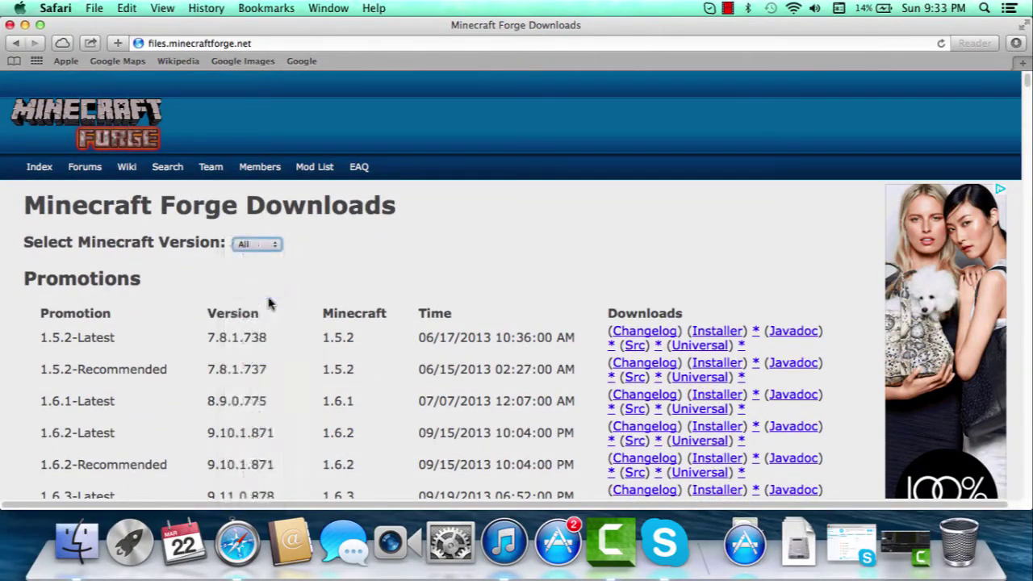
pyautogui.click(679, 338)
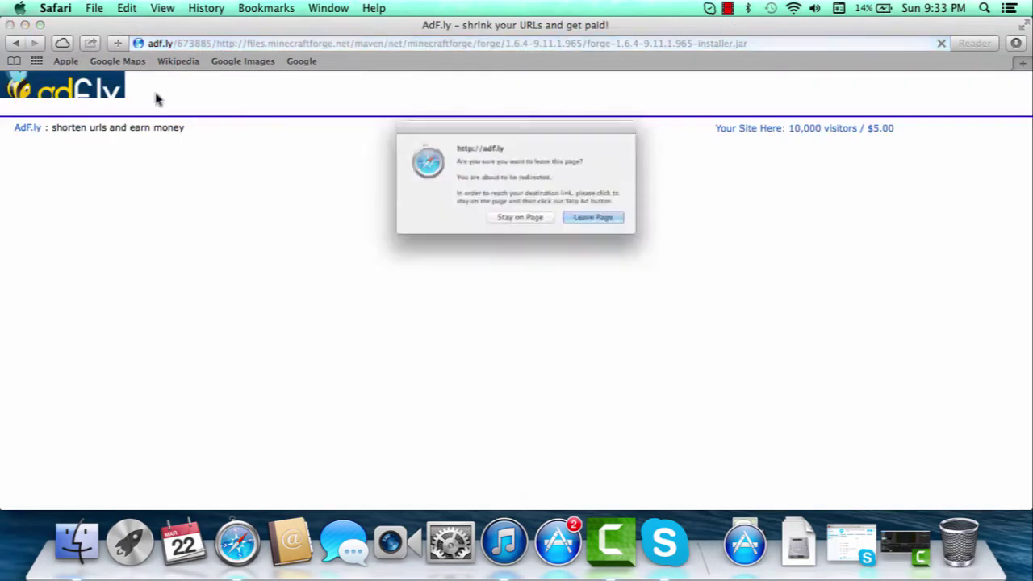
pyautogui.click(613, 230)
pyautogui.click(264, 46)
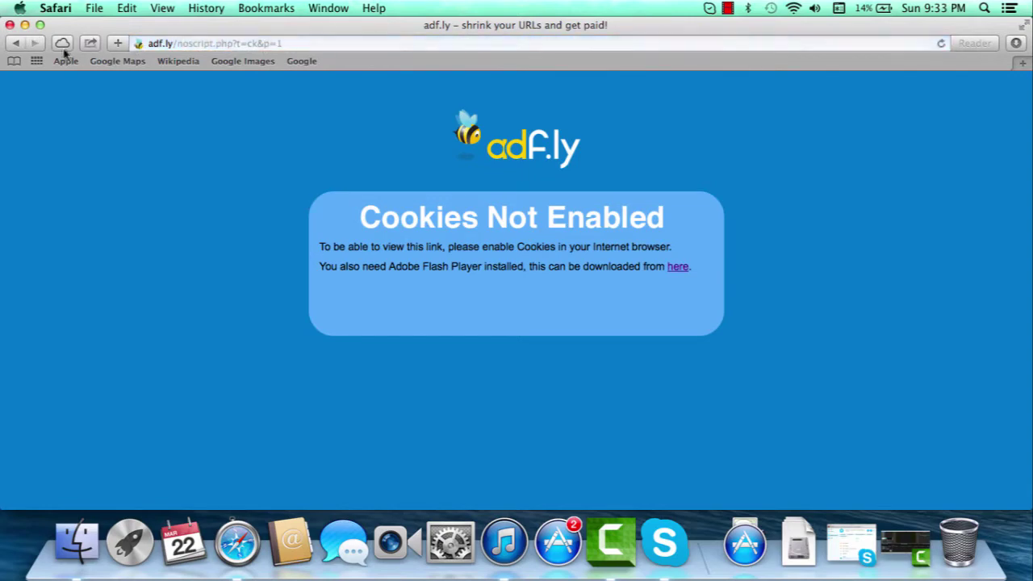
pyautogui.click(16, 43)
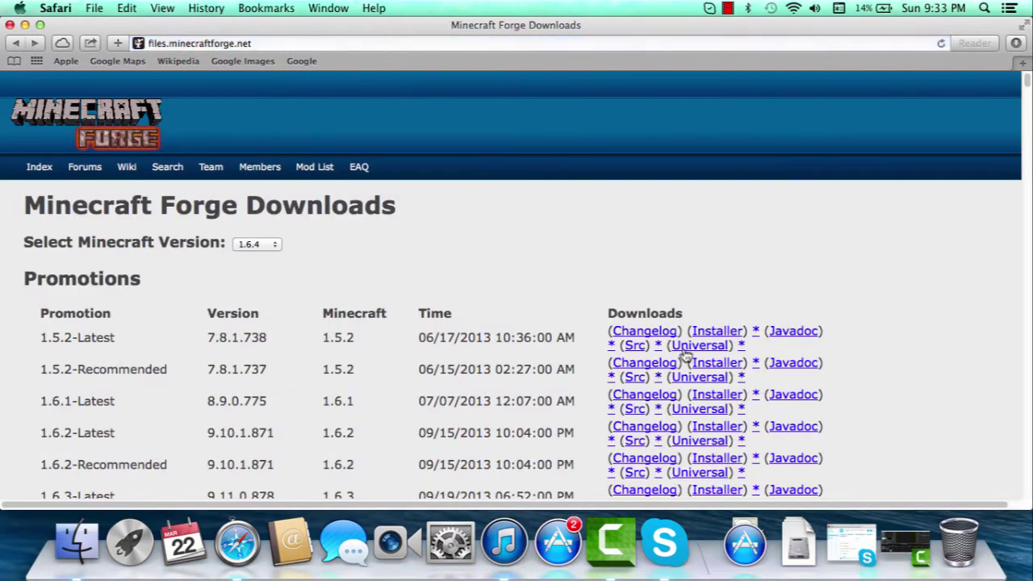
# Step: Reselect Minecraft 1.6.4 and follow the Installer link to the adf.ly wait page
pyautogui.click(274, 246)
pyautogui.click(274, 246)
pyautogui.click(274, 245)
pyautogui.click(271, 232)
pyautogui.click(270, 245)
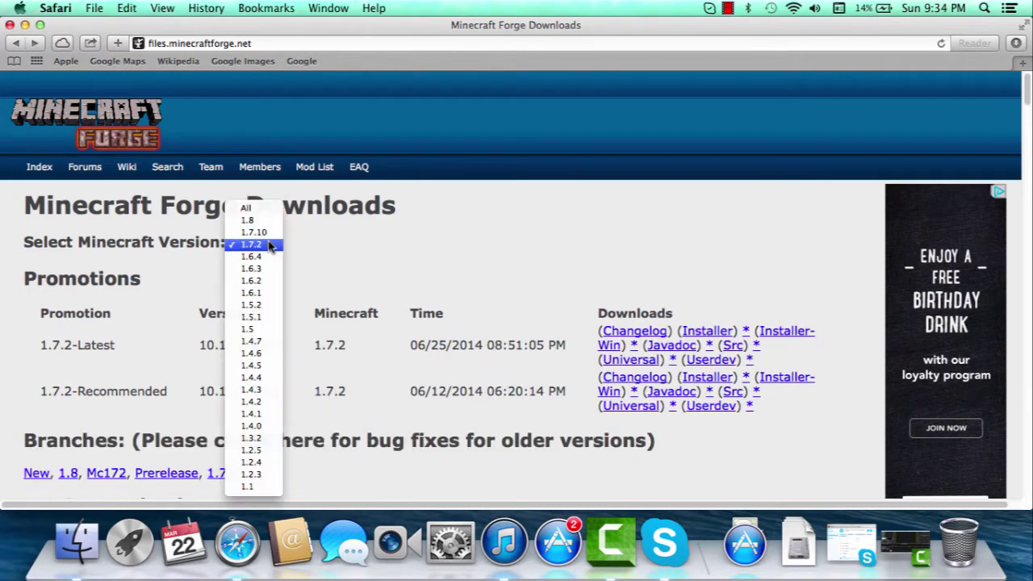
pyautogui.click(271, 256)
pyautogui.click(683, 331)
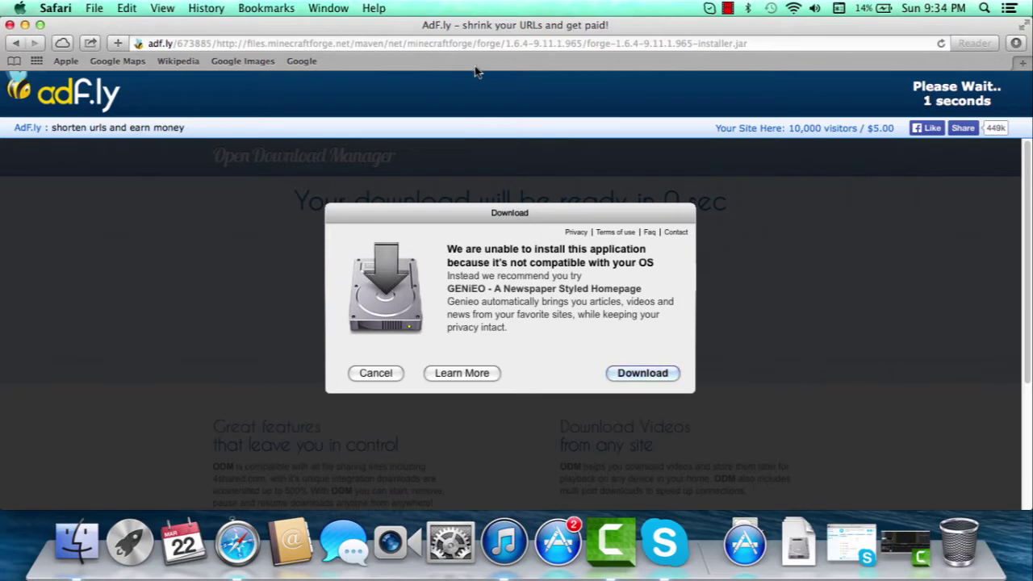
# Step: Skip the adf.ly ad to save the installer and move the partial download to the Trash
pyautogui.click(962, 92)
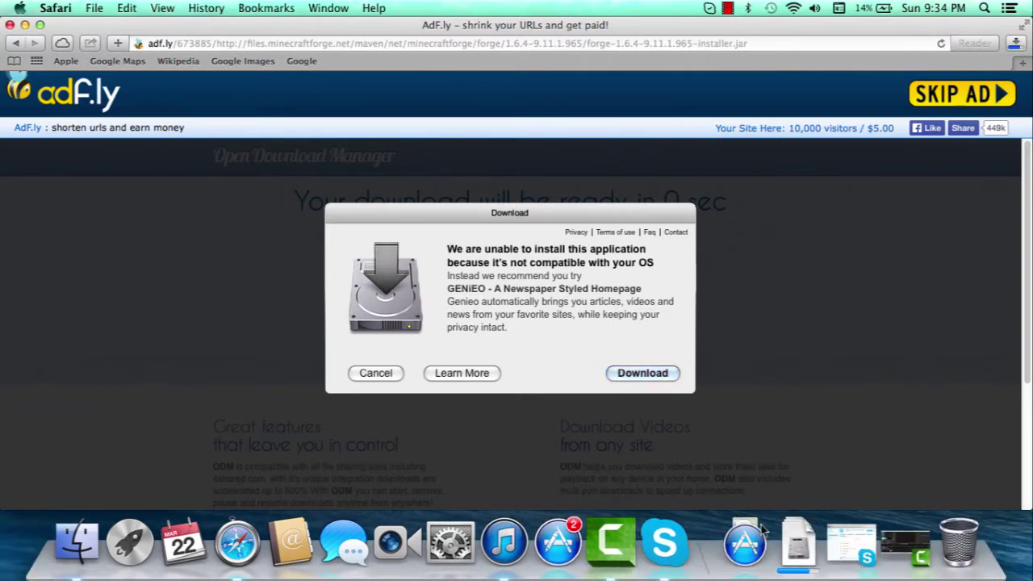
pyautogui.click(796, 536)
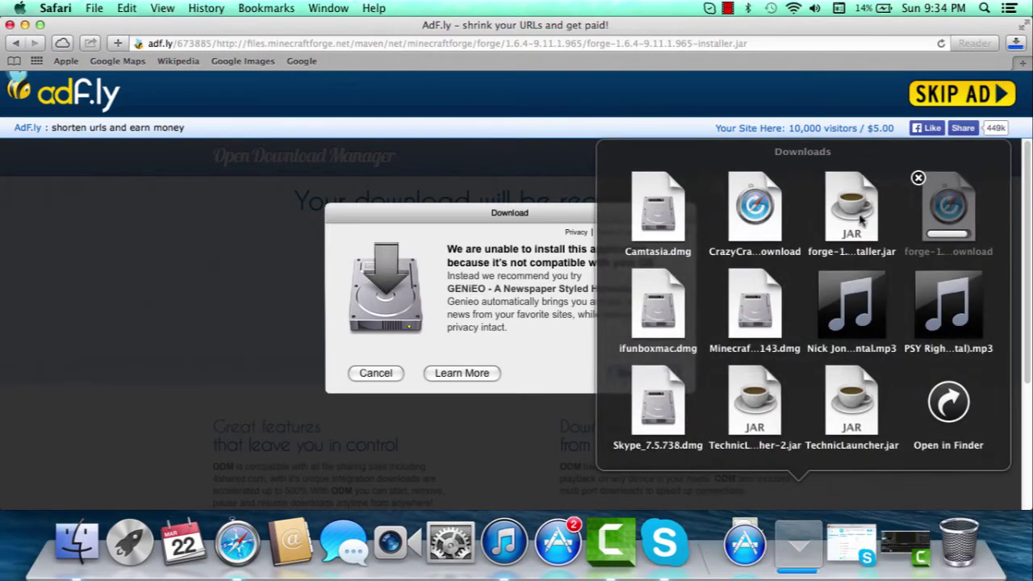
pyautogui.moveTo(948, 206); pyautogui.dragTo(960, 529)
# Step: Empty the Trash and bring up the Downloads stack
pyautogui.click(958, 540)
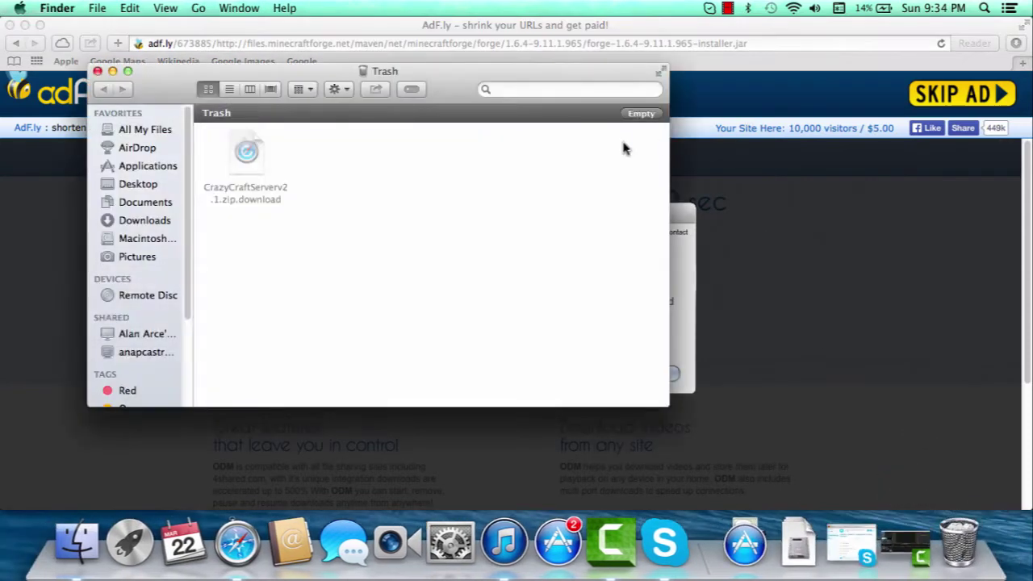
pyautogui.click(641, 113)
pyautogui.press('Return')
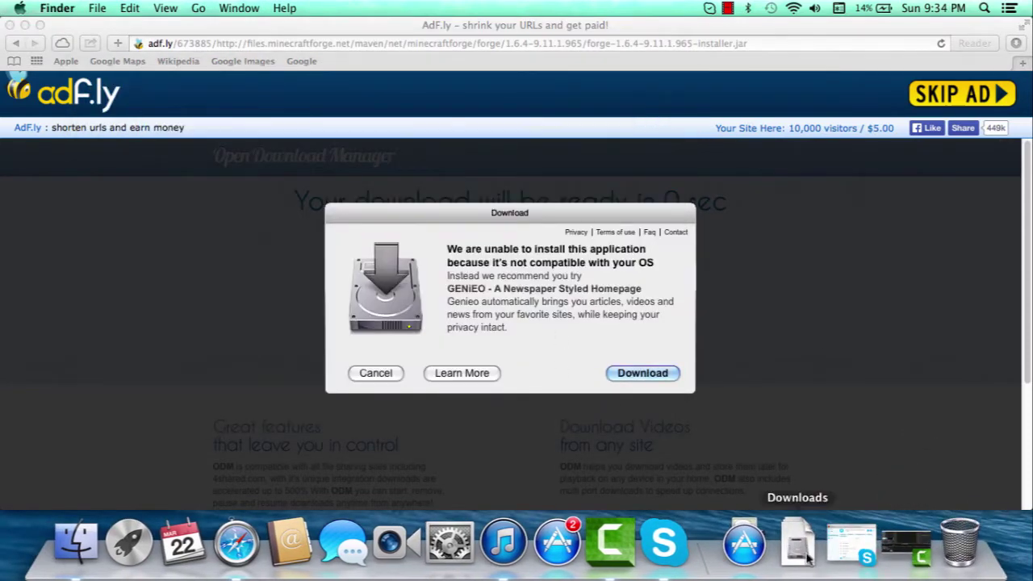
pyautogui.click(797, 539)
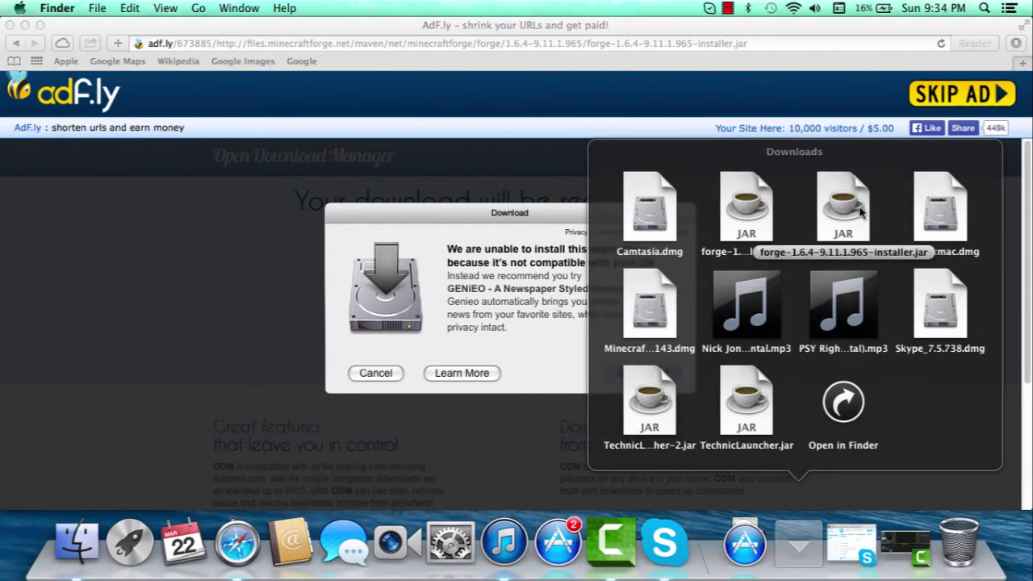
# Step: Launch forge-1.6.4-9.11.1.965-installer.jar and cancel the installer without installing
pyautogui.click(860, 212)
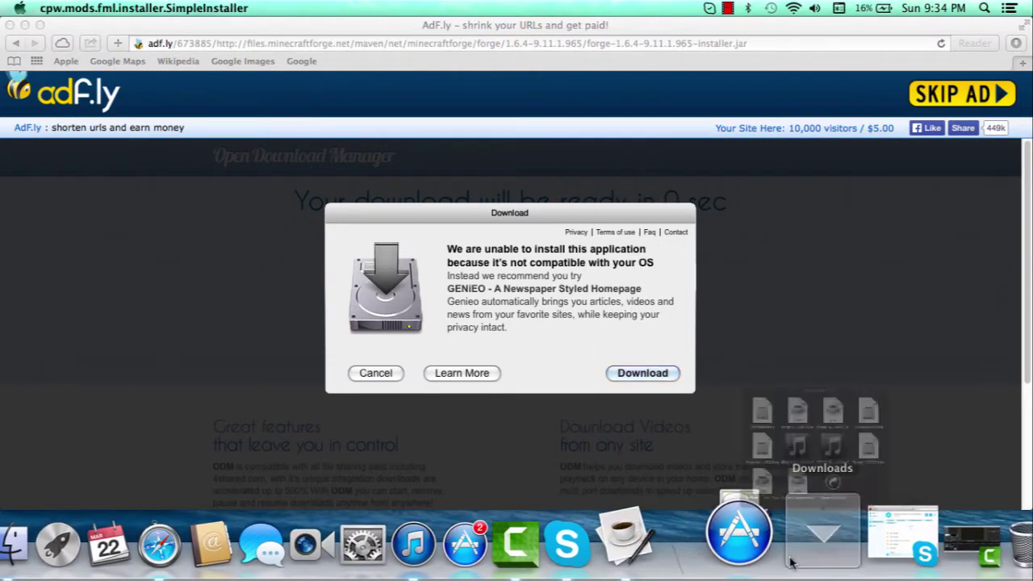
pyautogui.click(791, 562)
pyautogui.moveTo(806, 307); pyautogui.dragTo(950, 539)
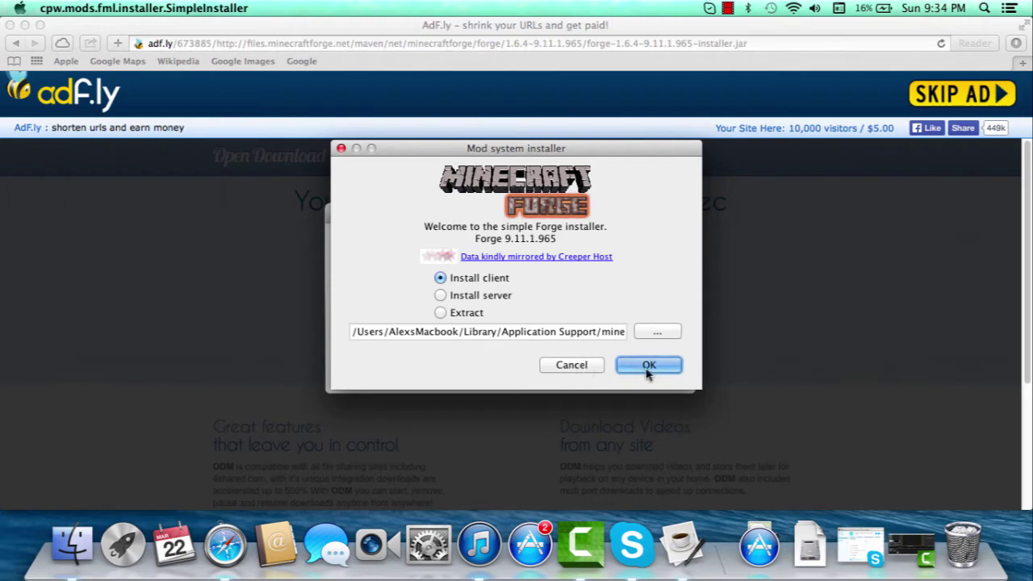
pyautogui.click(568, 368)
# Step: Remove the PSY mp3 from the Dock
pyautogui.click(810, 545)
pyautogui.moveTo(530, 373); pyautogui.dragTo(987, 355)
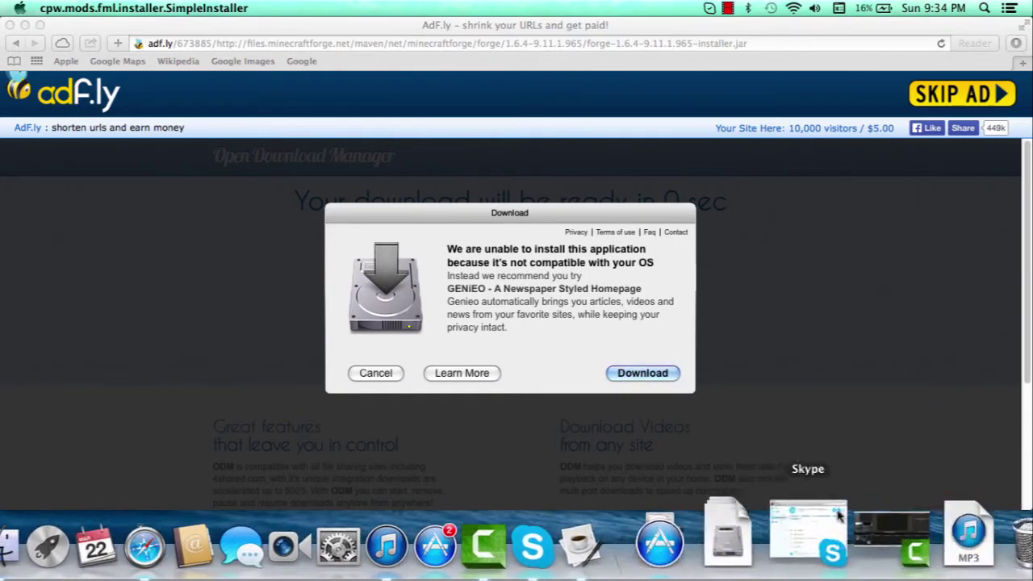
pyautogui.moveTo(980, 538); pyautogui.dragTo(957, 262)
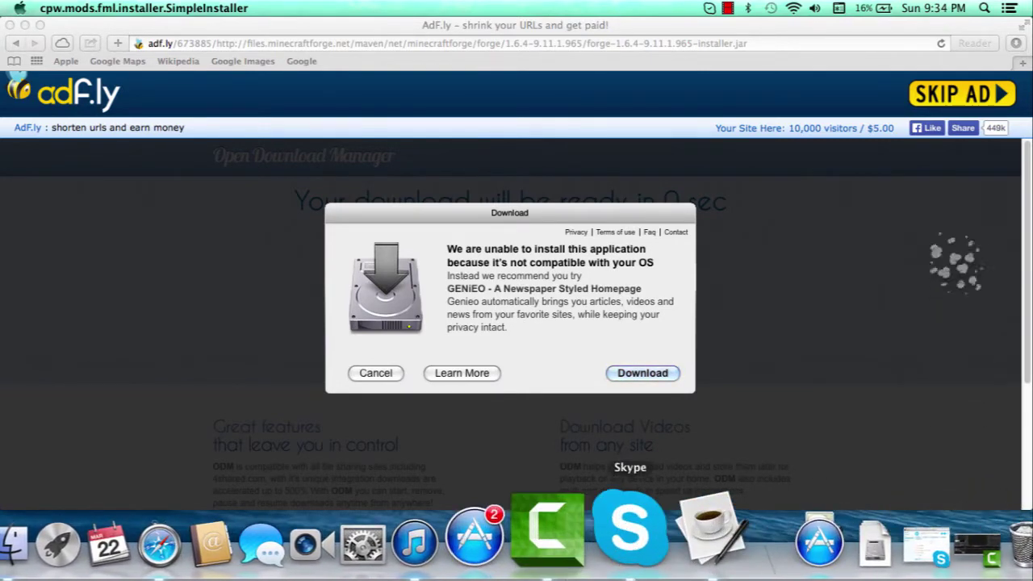
# Step: Use Finder's Go to Folder to open the minecraft folder in Application Support
pyautogui.click(69, 557)
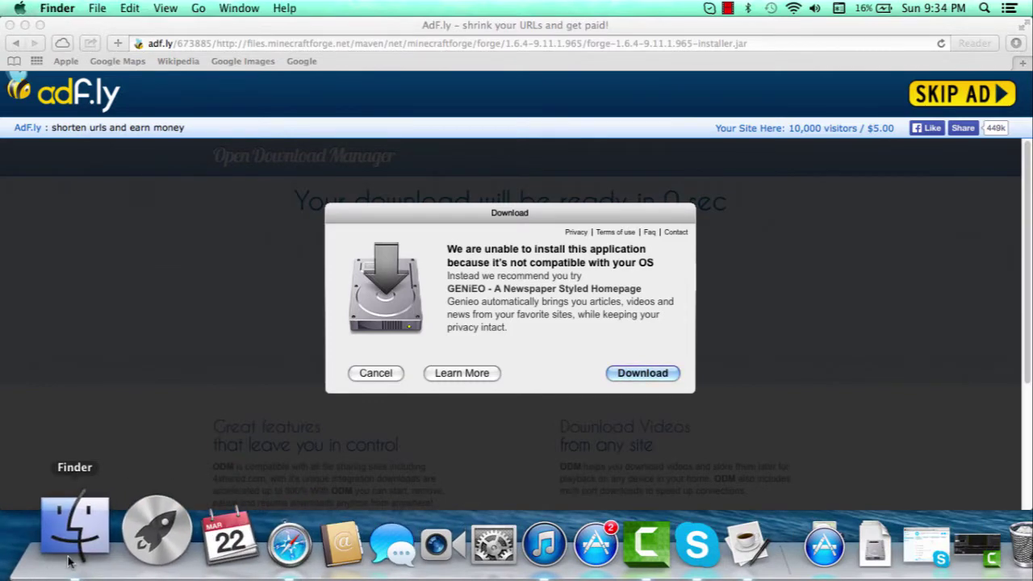
pyautogui.rightClick(70, 560)
pyautogui.press('Down')
pyautogui.press('Down')
pyautogui.press('Down')
pyautogui.press('Down')
pyautogui.press('Down')
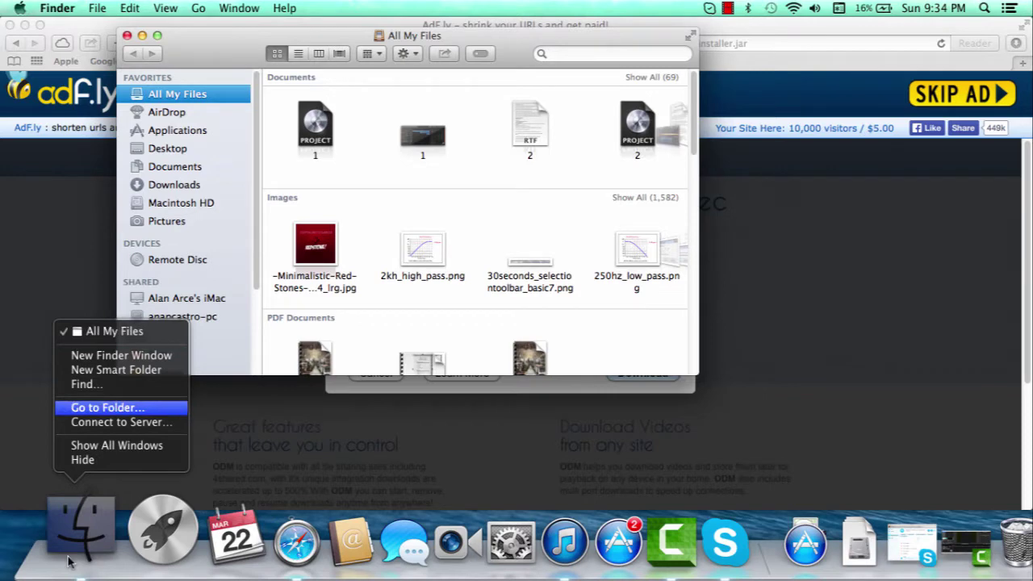
pyautogui.press('Escape')
pyautogui.click(57, 8)
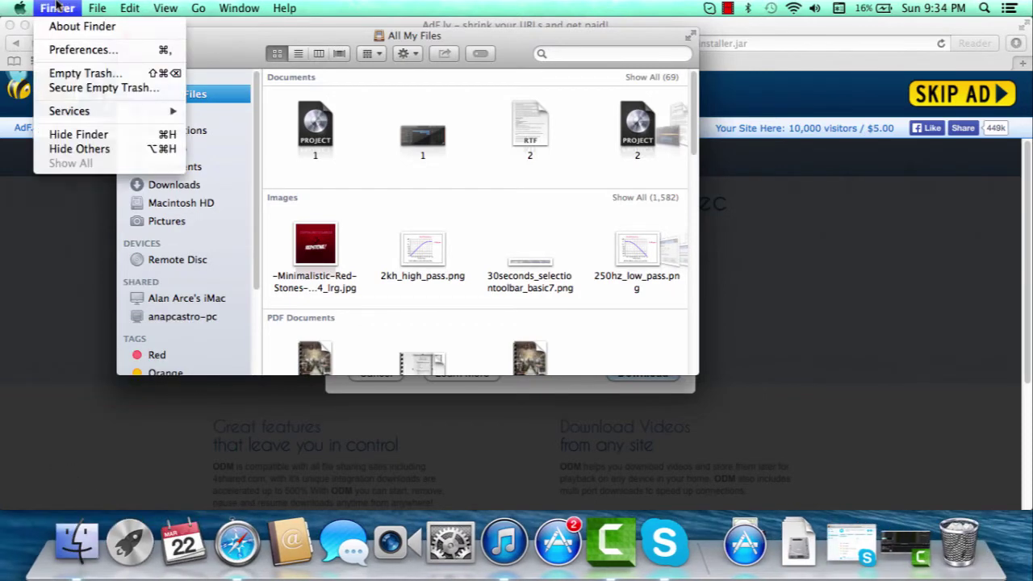
pyautogui.moveTo(103, 8)
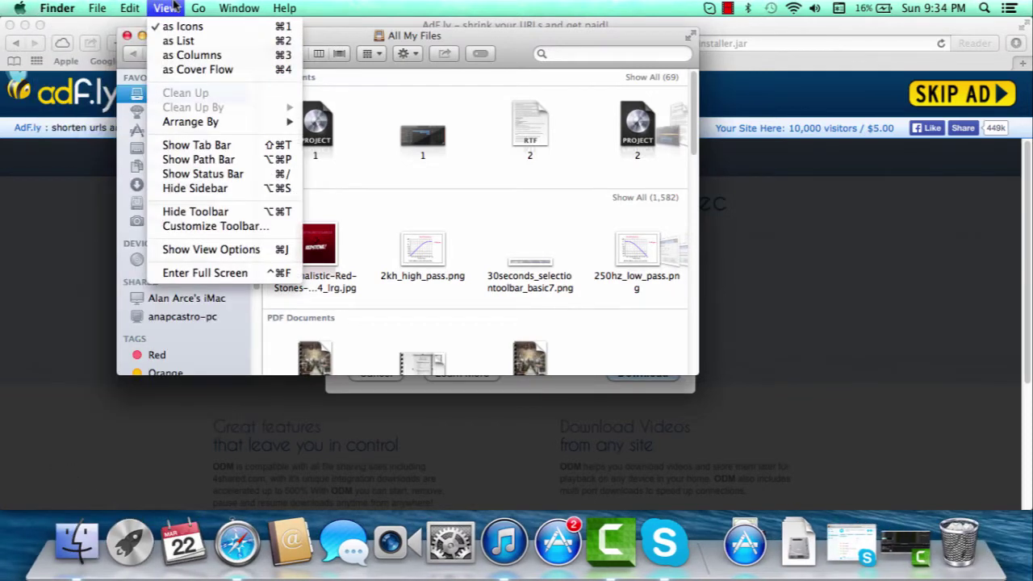
pyautogui.moveTo(199, 8)
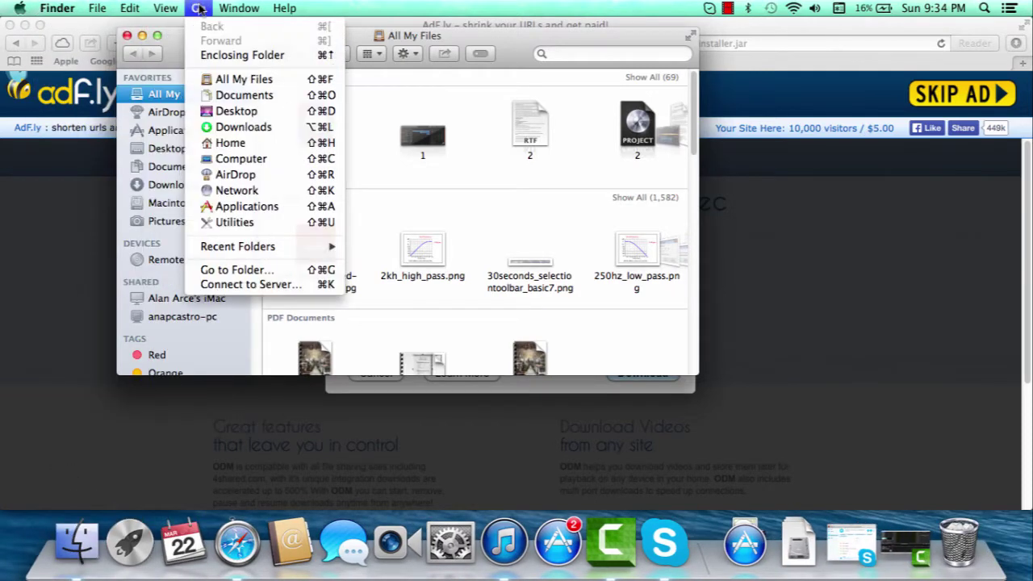
pyautogui.click(258, 269)
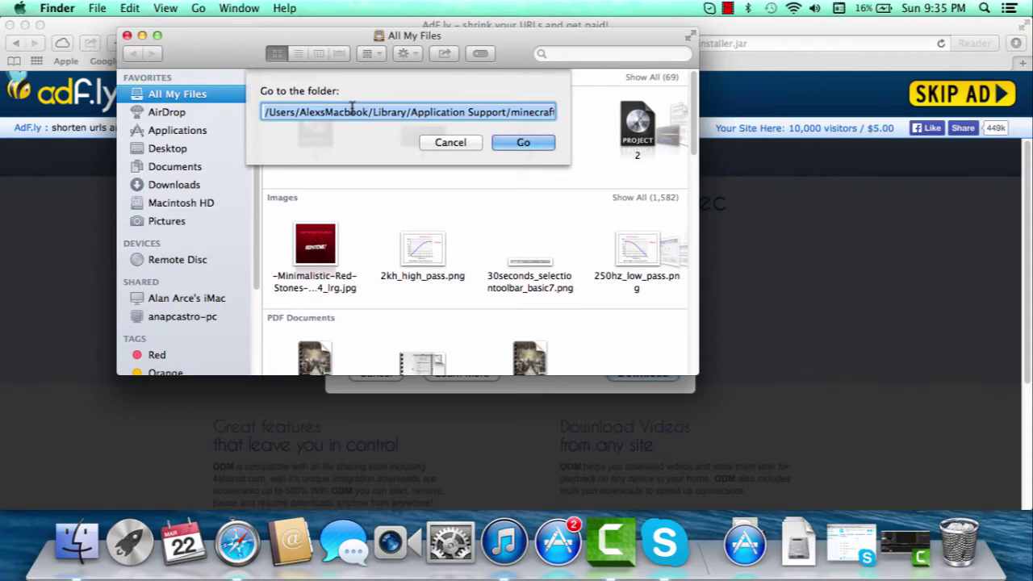
pyautogui.click(502, 145)
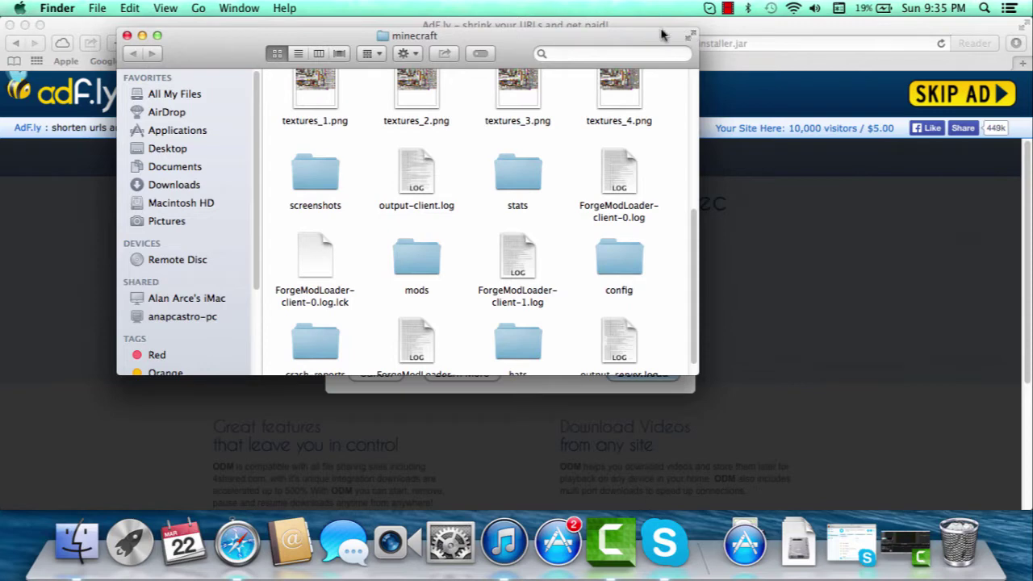
# Step: Open the mods folder and select Archimedes' Ships.zip and DirtbikesAndMoreInstaller-1.jar
pyautogui.moveTo(660, 28); pyautogui.dragTo(659, 17)
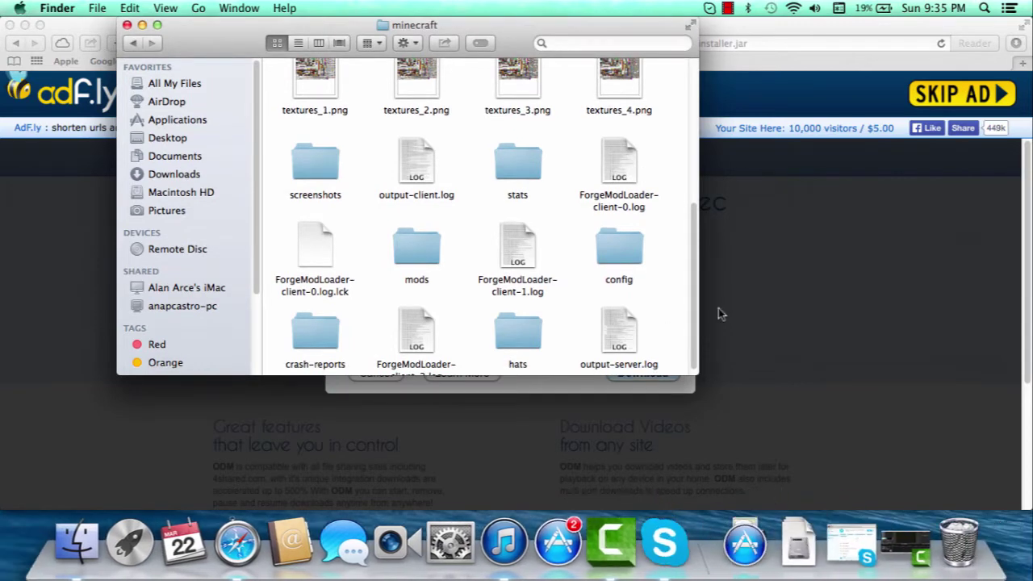
pyautogui.scroll(10, 517, 184)
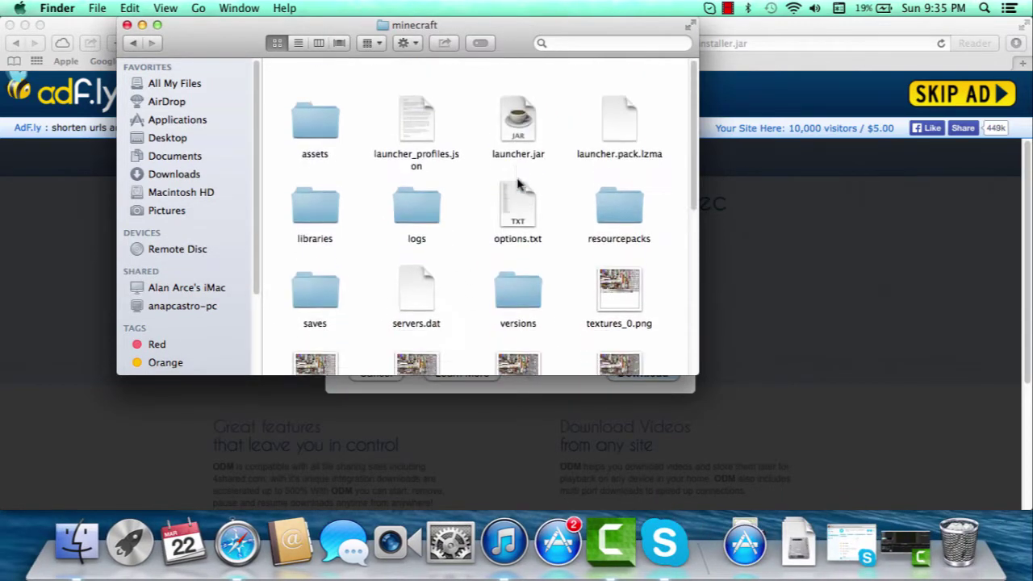
pyautogui.scroll(-5, 517, 185)
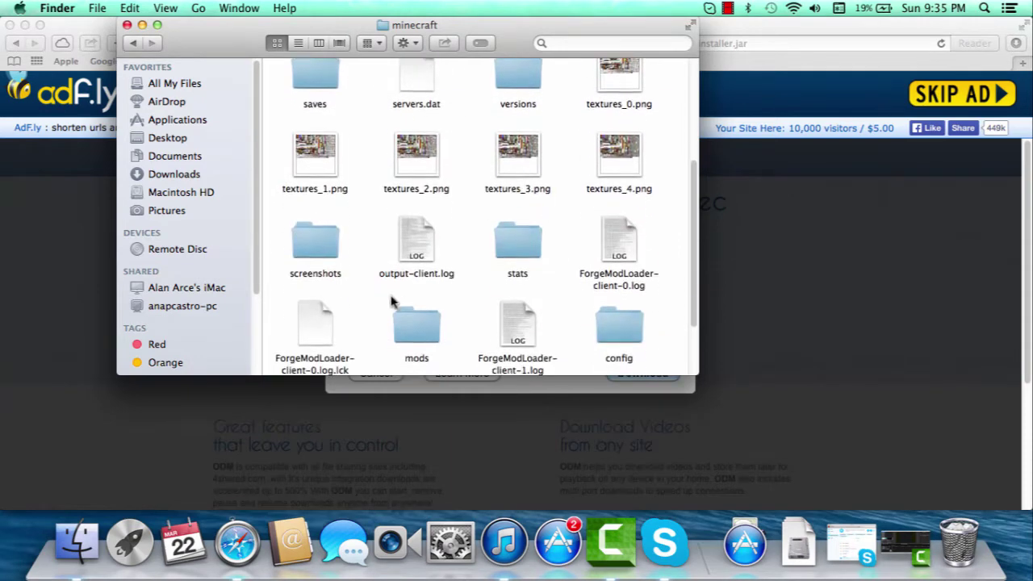
pyautogui.doubleClick(419, 339)
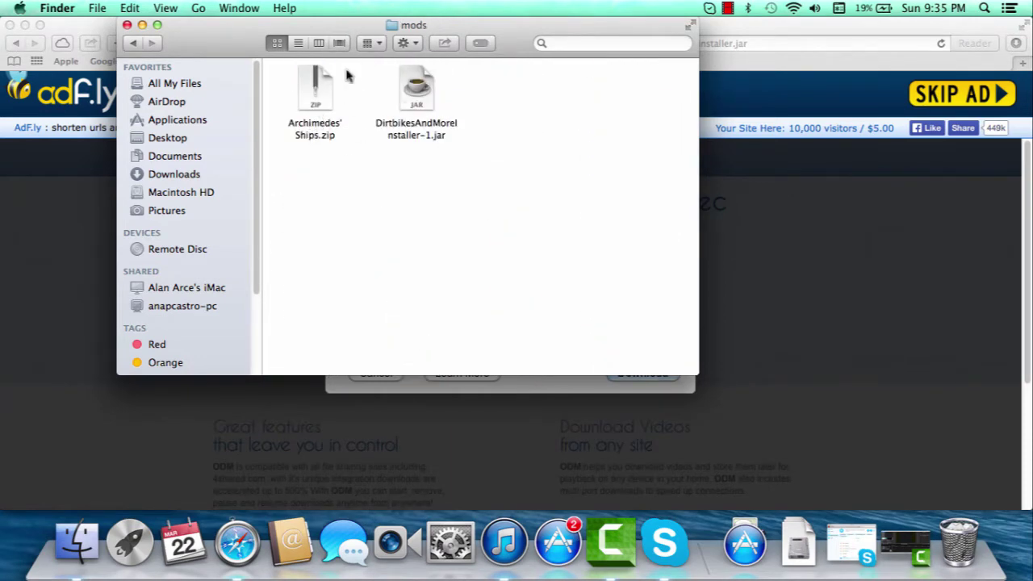
pyautogui.click(328, 93)
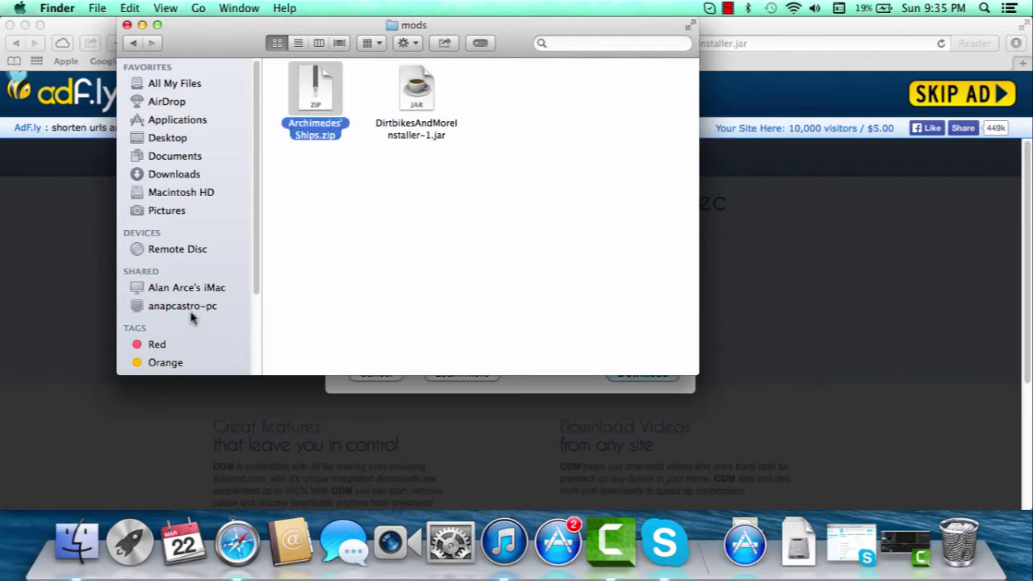
pyautogui.click(409, 111)
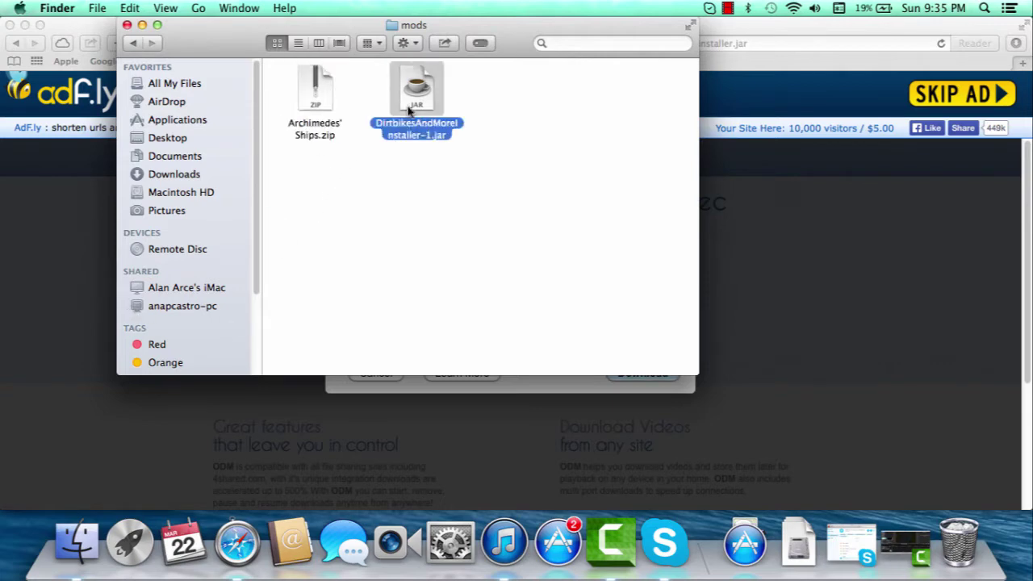